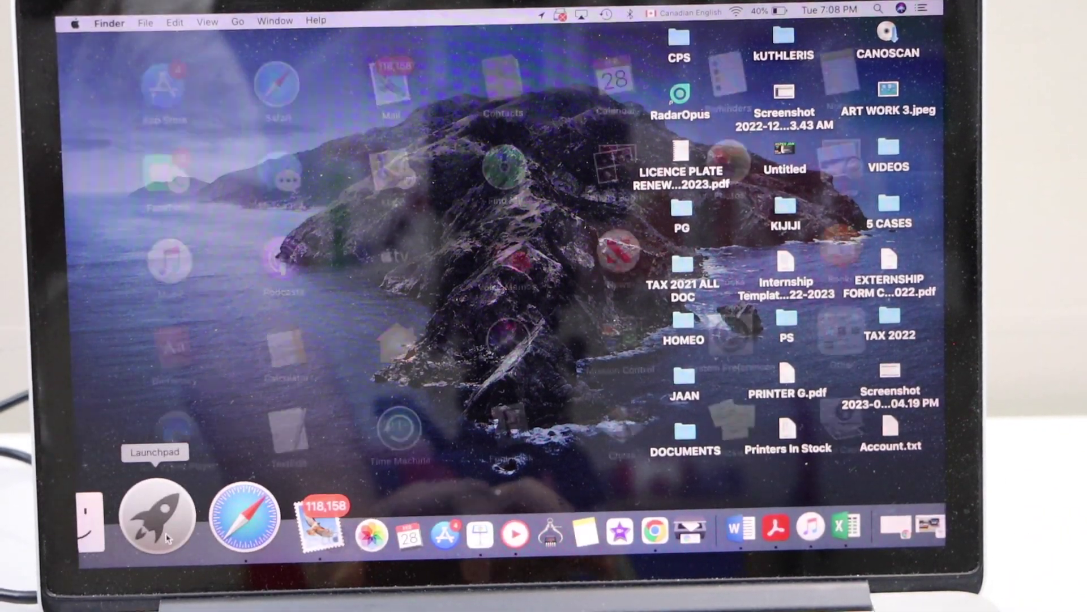
- Open the Canon LiDE 400 scanner from System Preferences' Printers & Scanners pane
{"action": "left_click", "coordinate": [722, 333]}
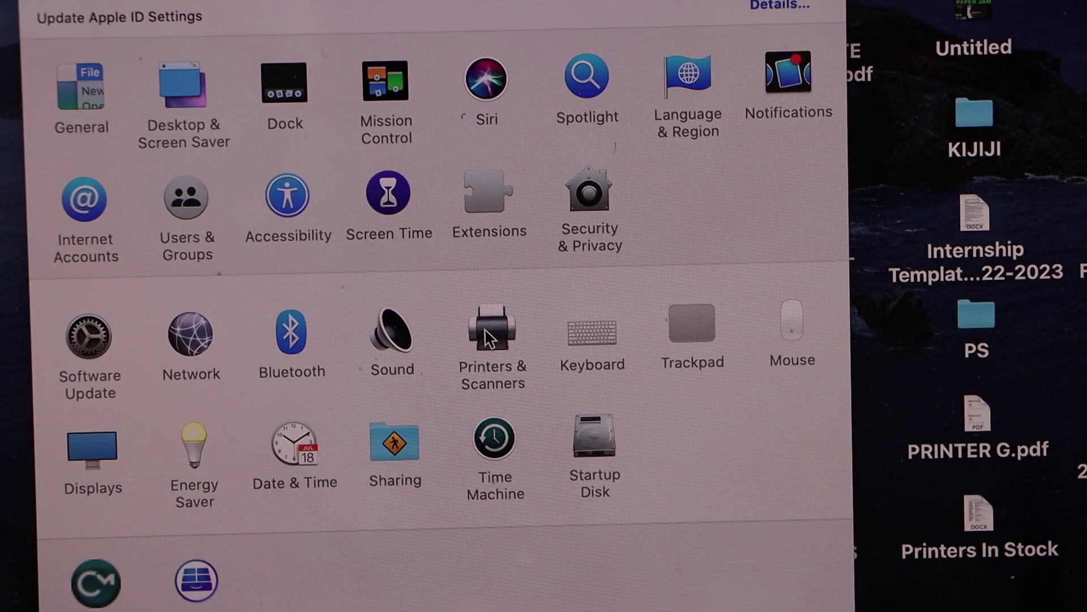
{"action": "left_click", "coordinate": [488, 335]}
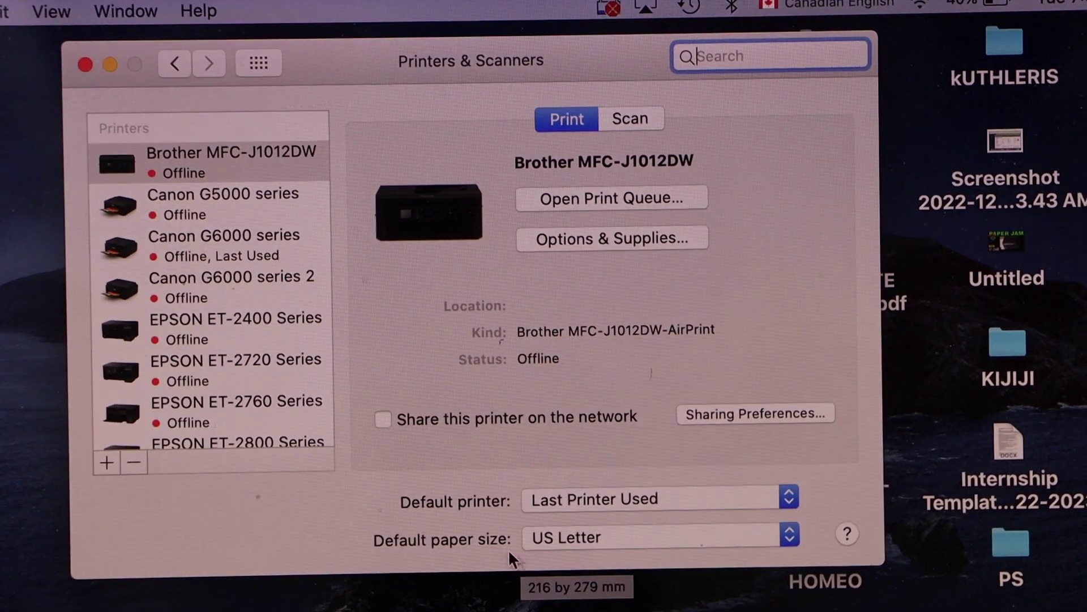
{"action": "scroll", "coordinate": [266, 288], "scroll_direction": "down", "scroll_amount": 5}
{"action": "scroll", "coordinate": [266, 287], "scroll_direction": "down", "scroll_amount": 5}
{"action": "scroll", "coordinate": [266, 287], "scroll_direction": "down", "scroll_amount": 5}
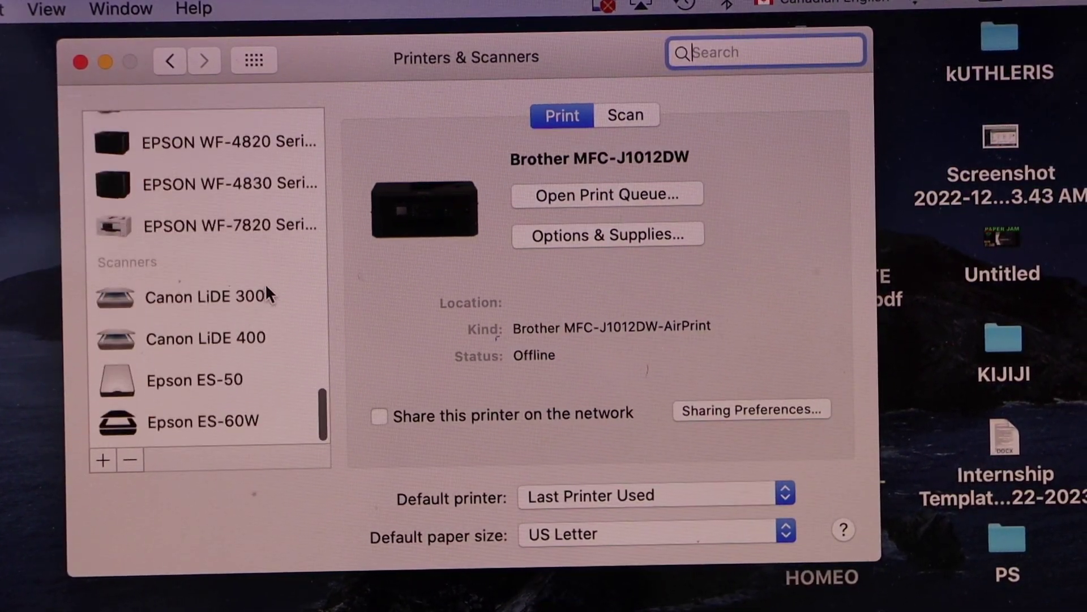
{"action": "left_click", "coordinate": [204, 347]}
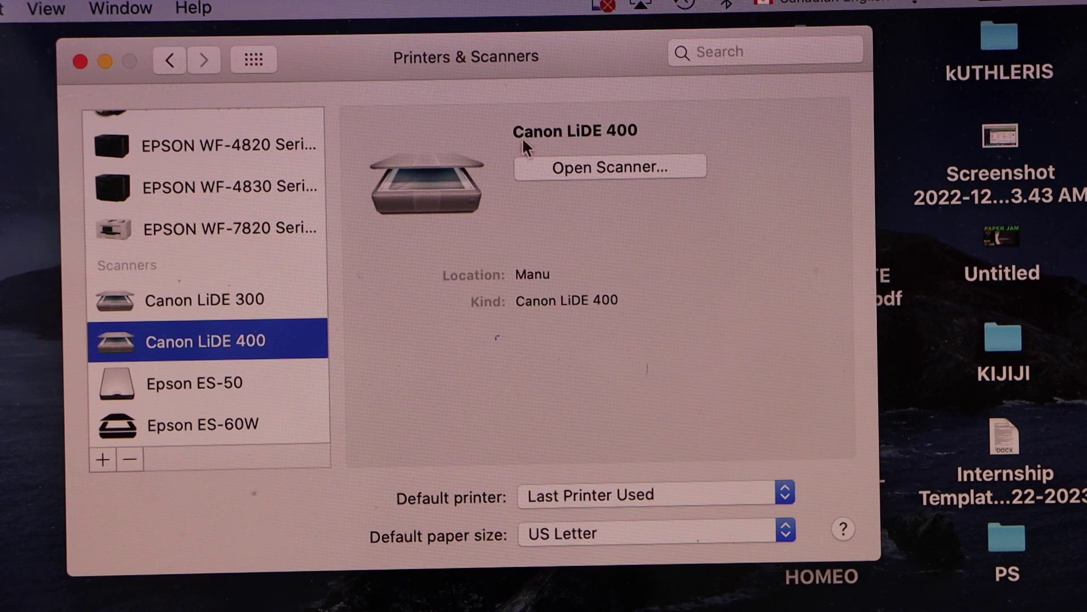
{"action": "left_click", "coordinate": [610, 168]}
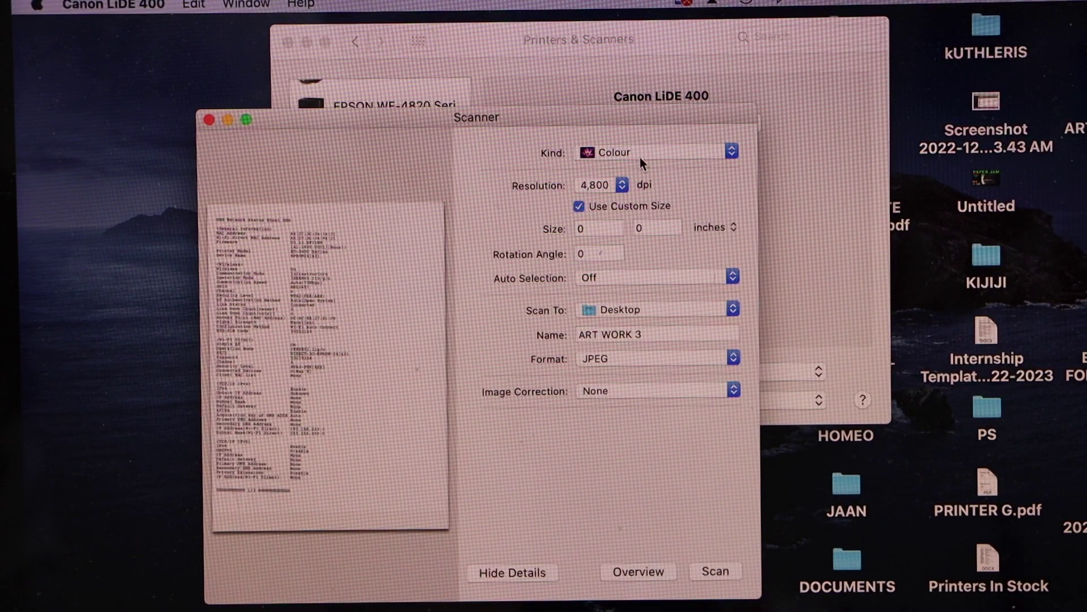
- Set 200 dpi, file name AA, PDF format, and stretch the scan area over the whole page
{"action": "left_click", "coordinate": [621, 186]}
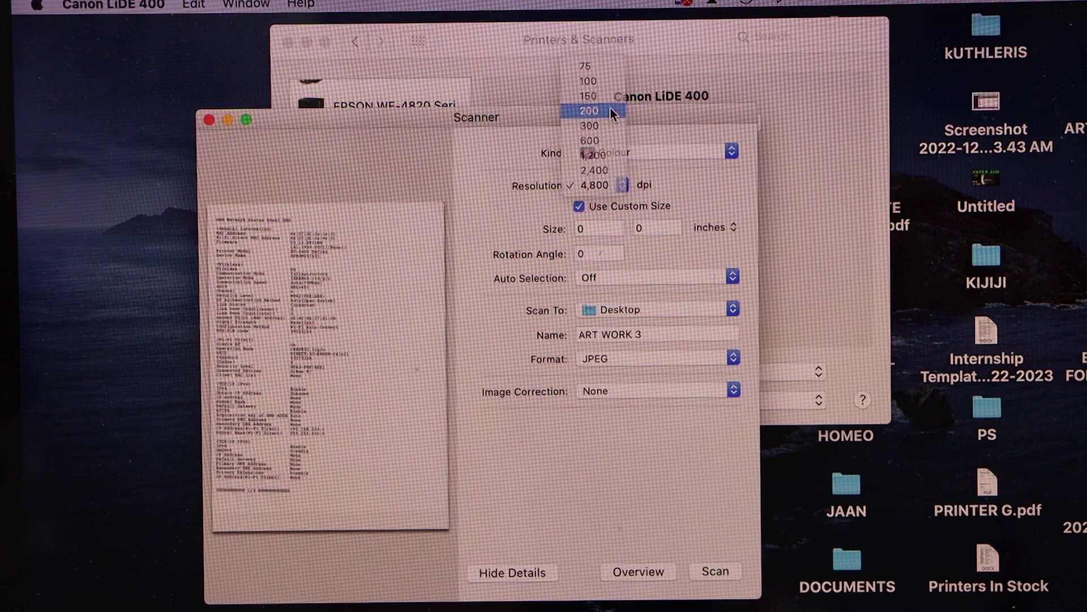
{"action": "left_click", "coordinate": [610, 109]}
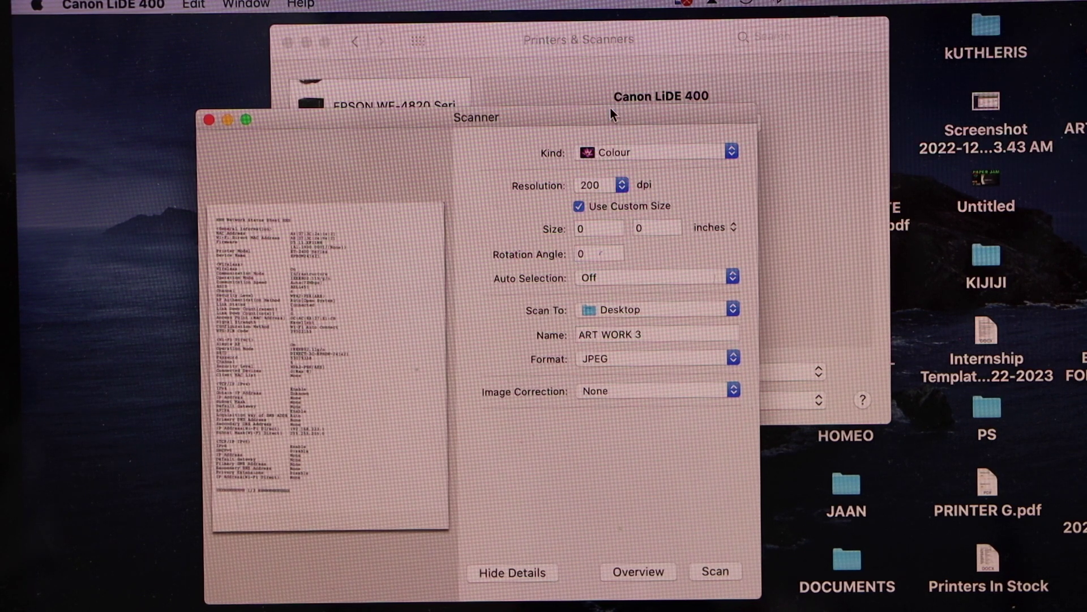
{"action": "left_click", "coordinate": [659, 336]}
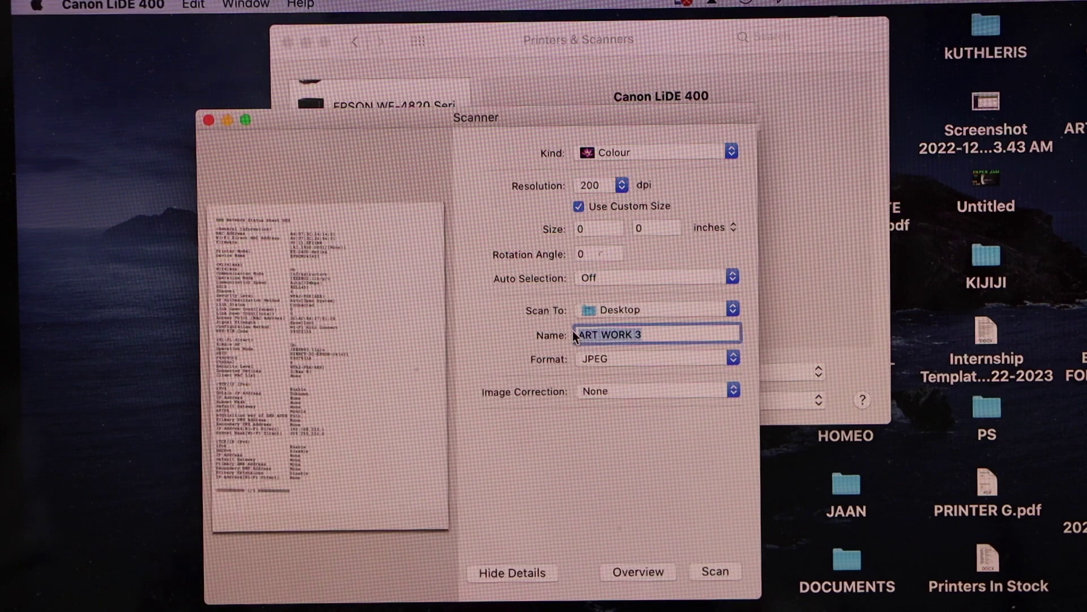
{"action": "type", "text": "AA"}
{"action": "left_click", "coordinate": [622, 358]}
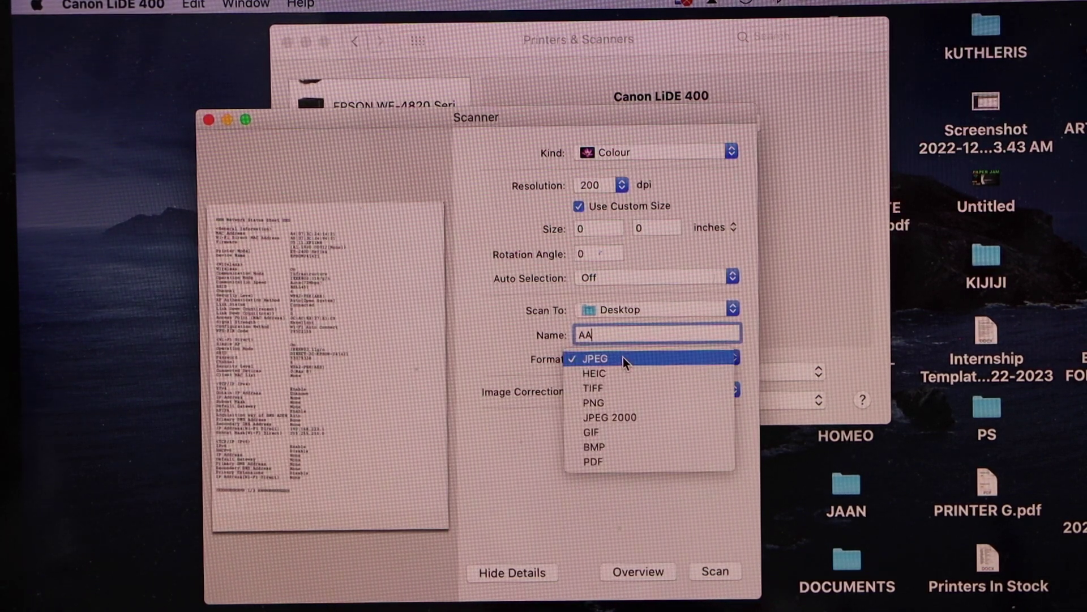
{"action": "left_click", "coordinate": [639, 461]}
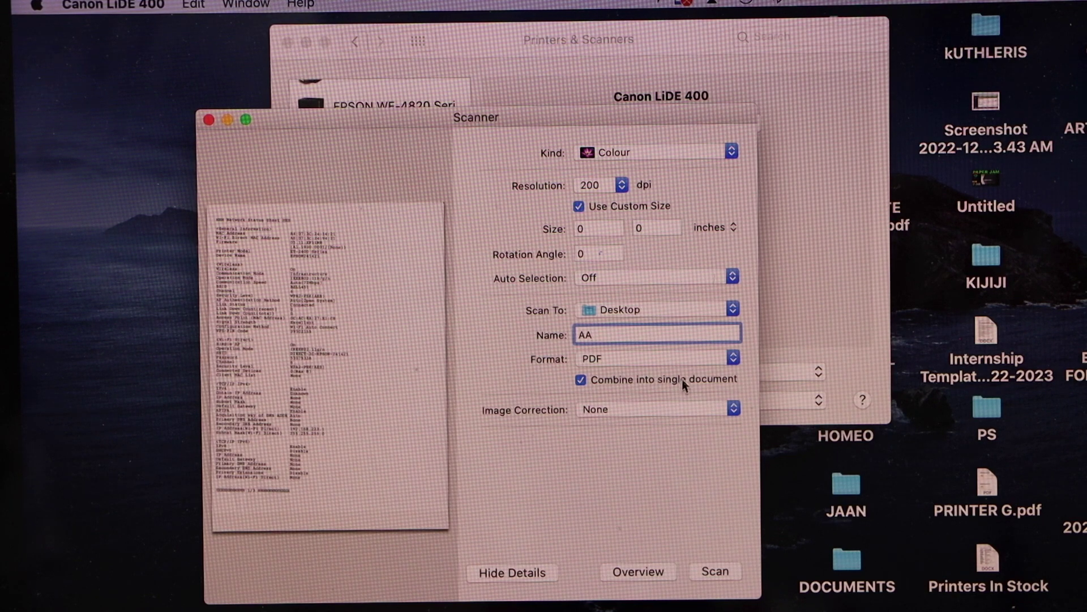
{"action": "left_click_drag", "start_coordinate": [405, 490], "coordinate": [447, 526]}
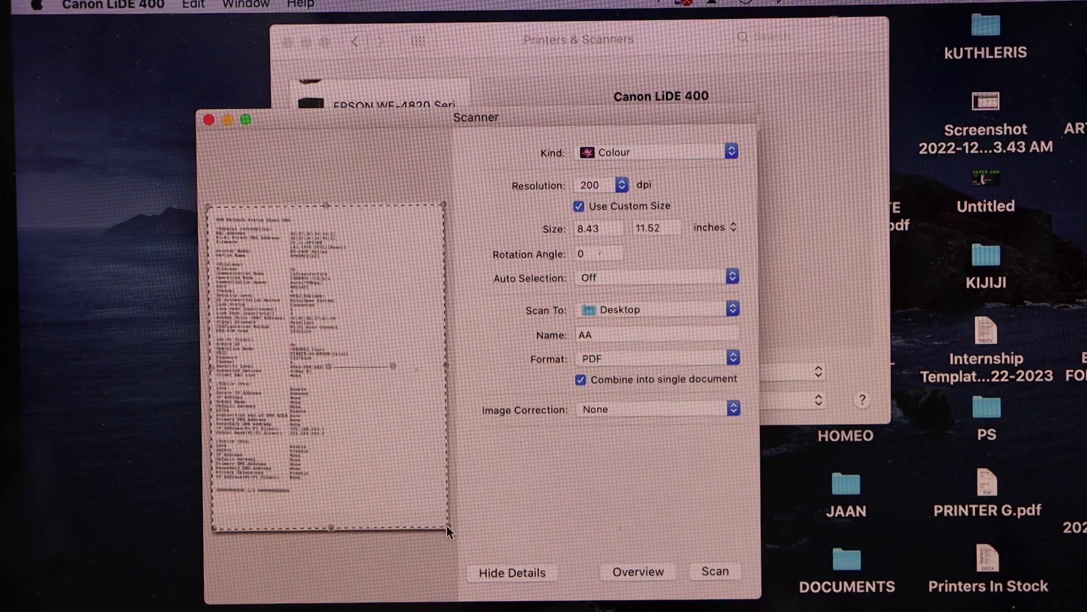
- Scan the first and second pages into the AA PDF, then close the Scanner window
{"action": "left_click", "coordinate": [722, 572]}
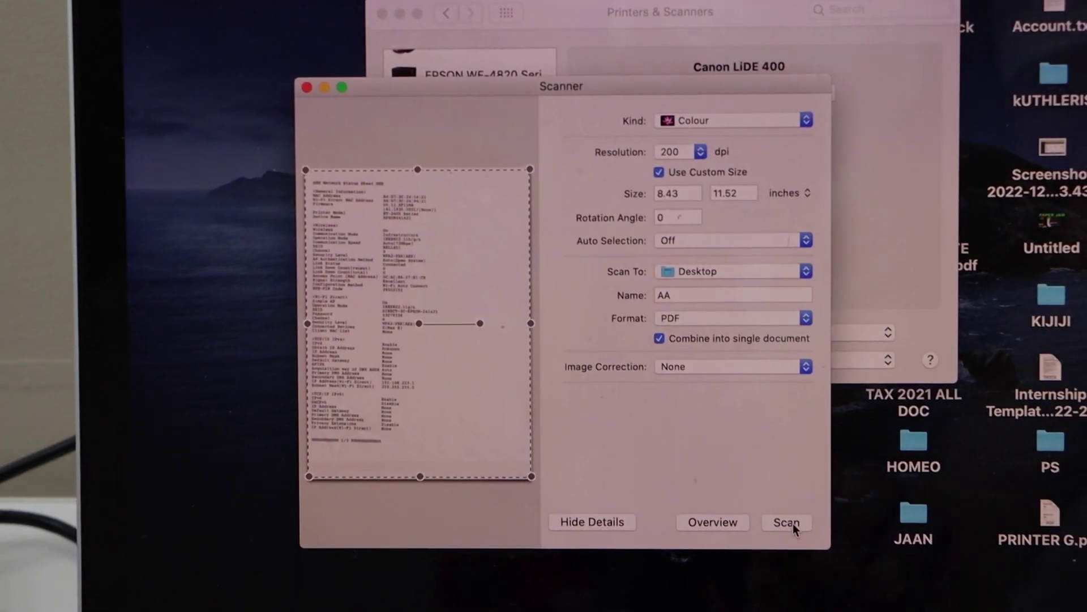
{"action": "left_click", "coordinate": [741, 508]}
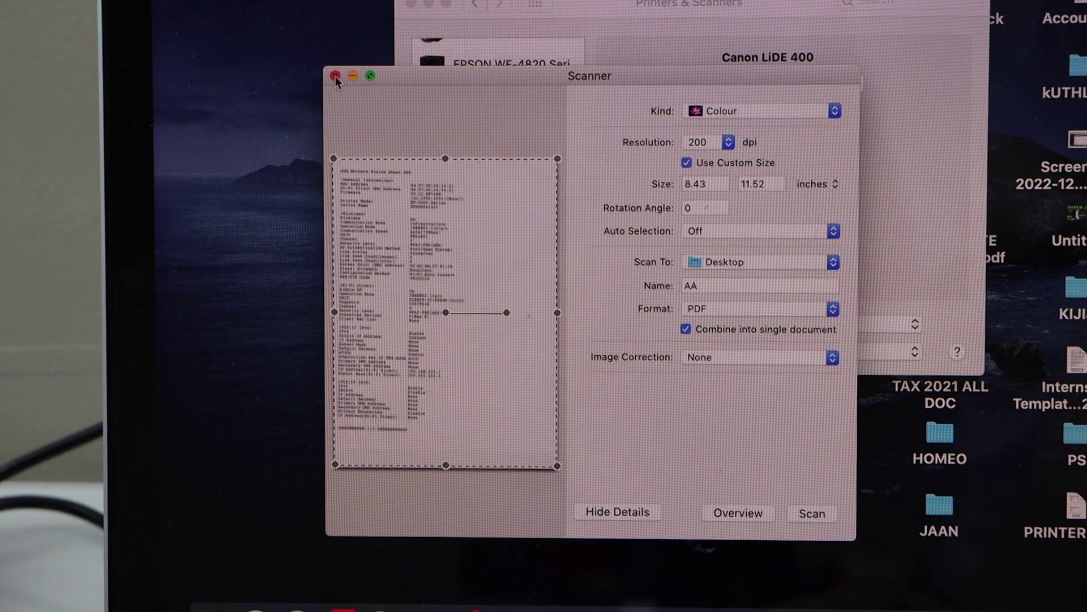
{"action": "left_click", "coordinate": [336, 76]}
- Close the Printers & Scanners settings window and the AA.pdf document in Acrobat Reader
{"action": "left_click", "coordinate": [410, 6]}
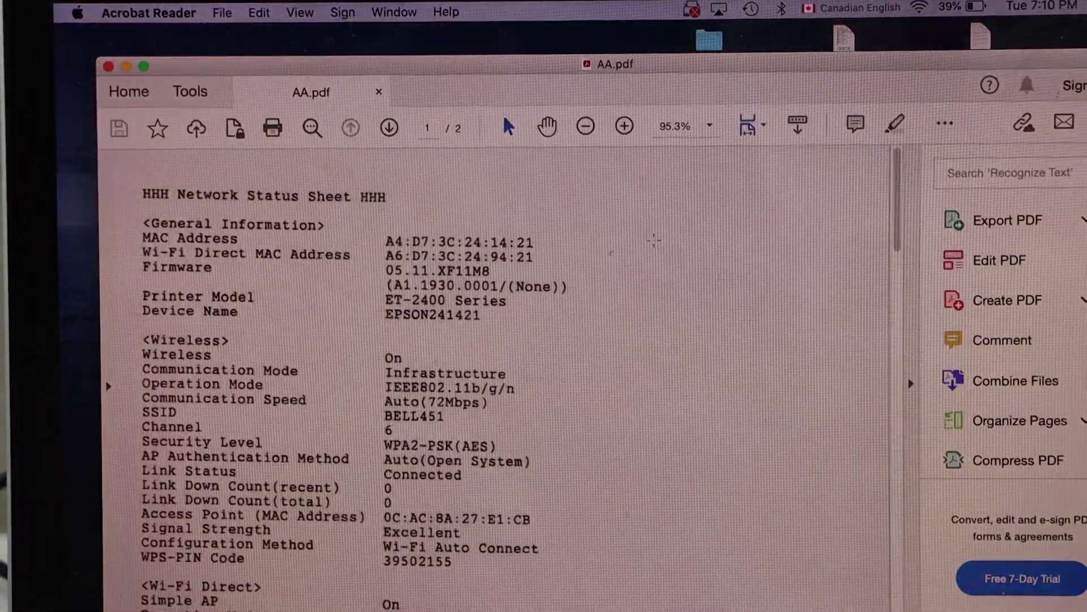
{"action": "scroll", "coordinate": [646, 375], "scroll_direction": "down", "scroll_amount": 5}
{"action": "scroll", "coordinate": [642, 371], "scroll_direction": "down", "scroll_amount": 5}
{"action": "scroll", "coordinate": [643, 375], "scroll_direction": "up", "scroll_amount": 5}
{"action": "scroll", "coordinate": [643, 373], "scroll_direction": "up", "scroll_amount": 3}
{"action": "scroll", "coordinate": [643, 375], "scroll_direction": "up", "scroll_amount": 5}
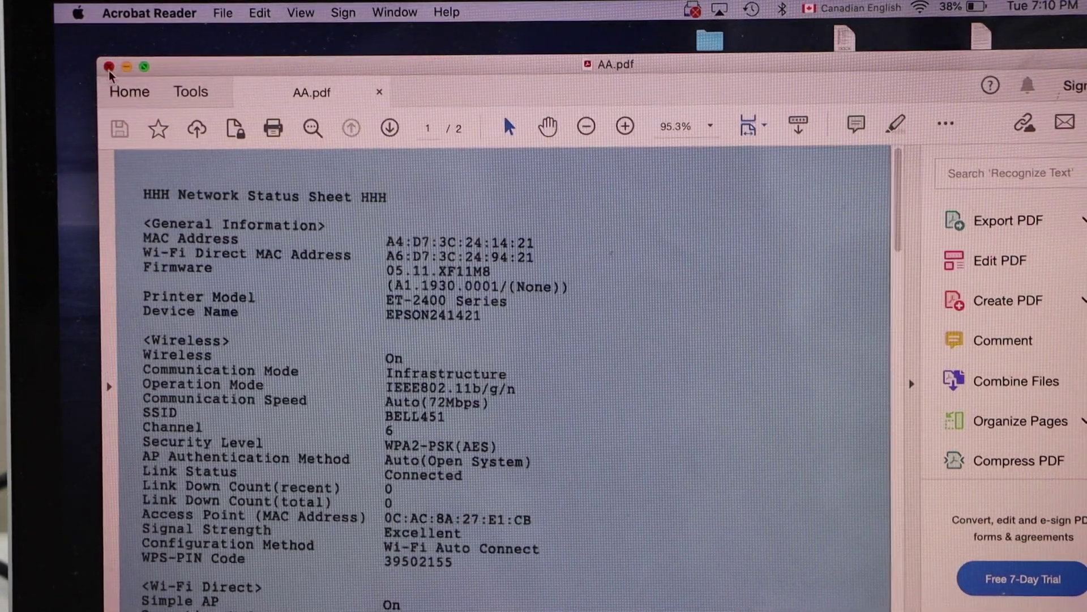
{"action": "left_click", "coordinate": [110, 68]}
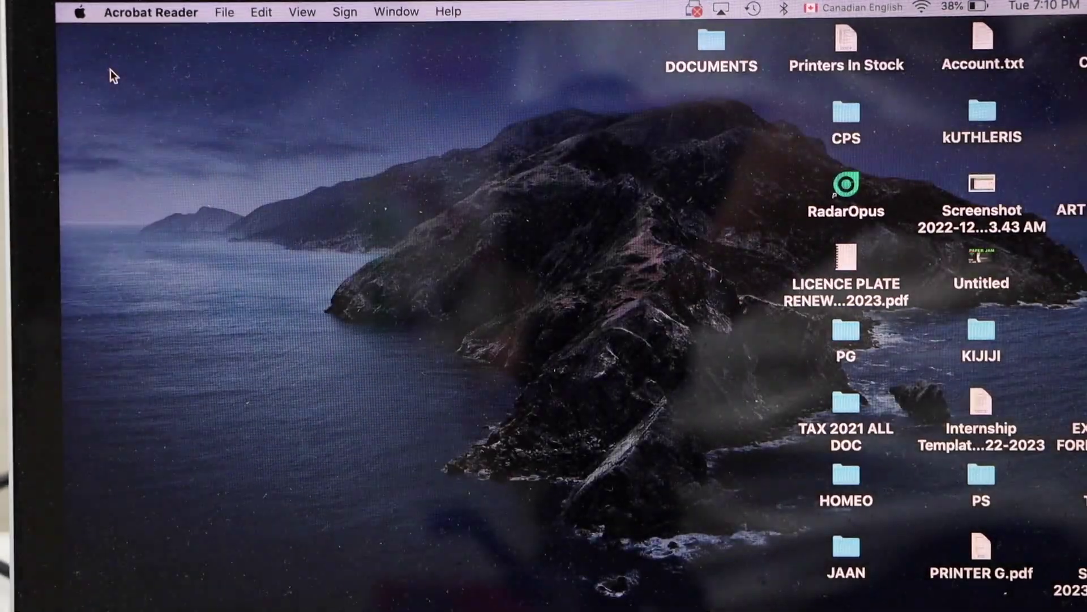